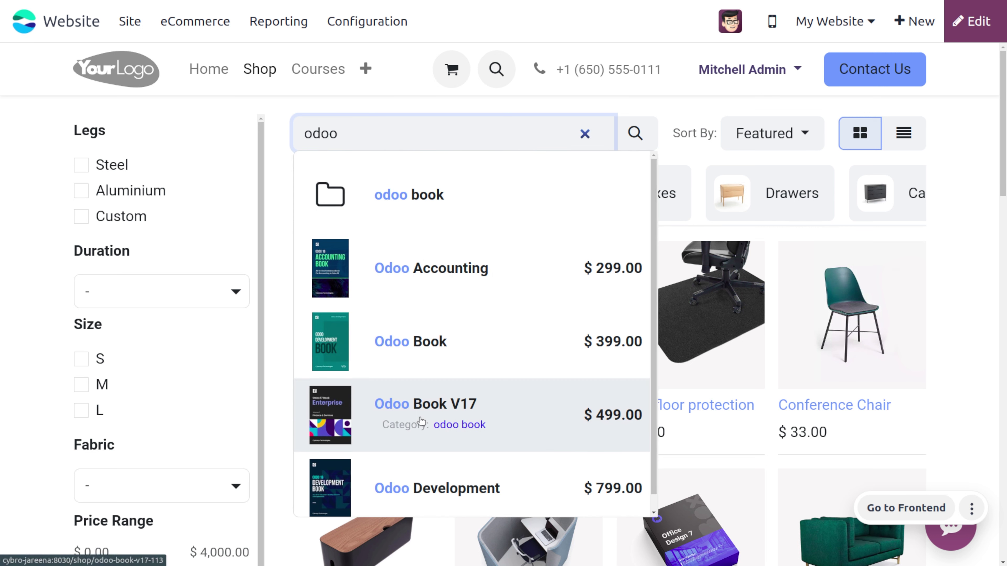
Open the Odoo Book V17 shop page, review its two documents, then go to its backend product form.
left_click(402, 412)
mouse_move(403, 410)
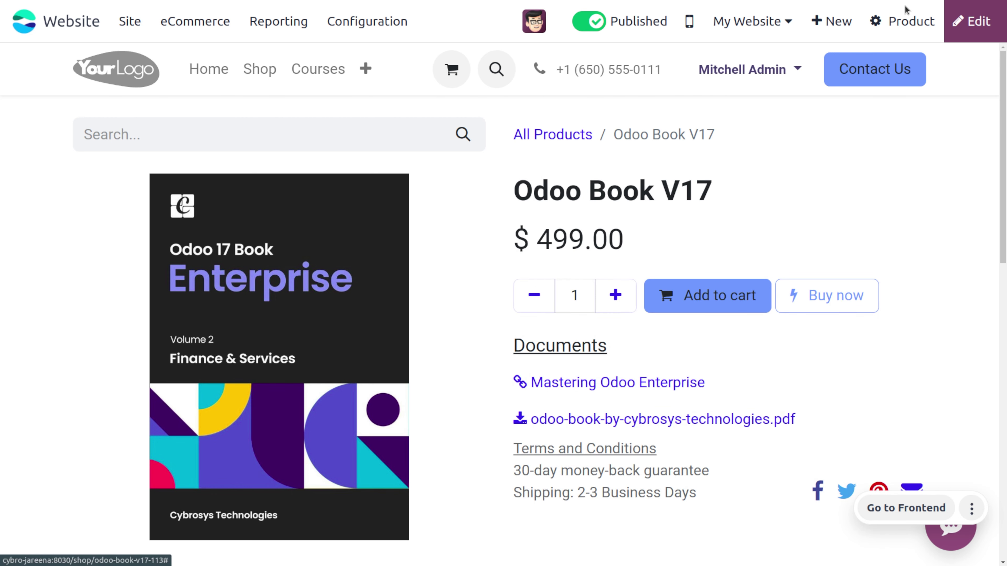
left_click(892, 29)
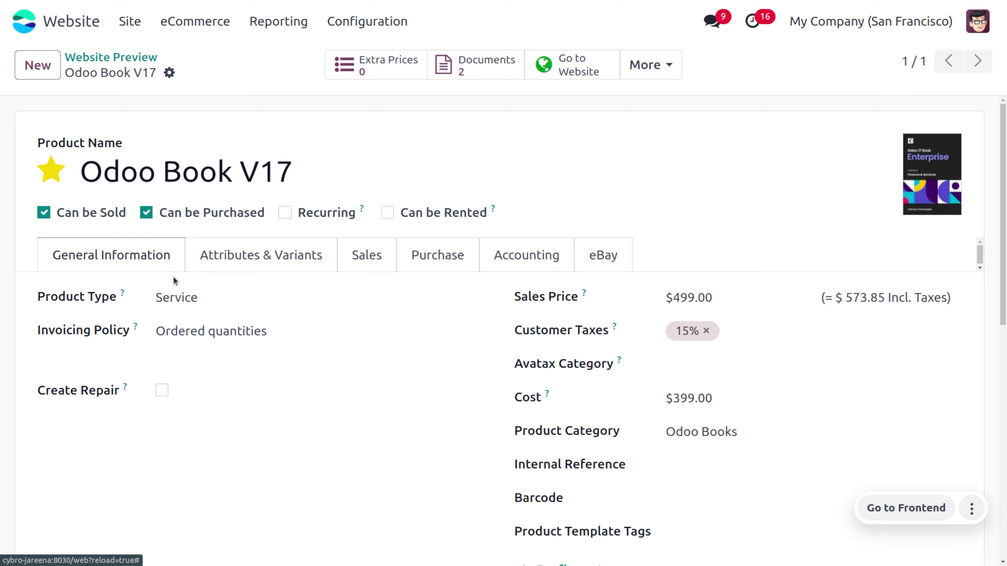
Keep Ordered quantities invoicing, review the Sales tab, and list Odoo Book V17's attached documents.
left_click(219, 336)
left_click(219, 338)
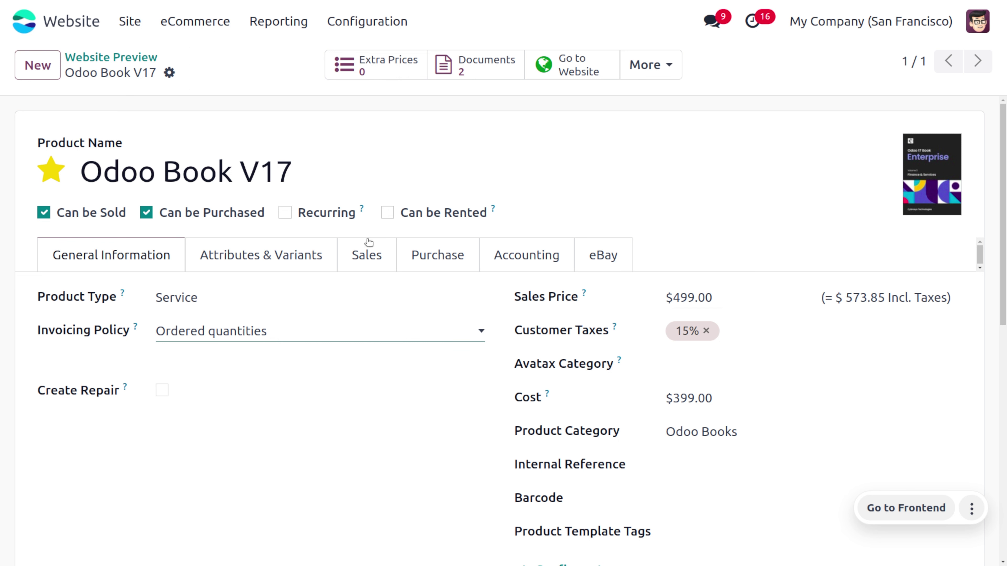
left_click(350, 250)
scroll(344, 368, "down", 4)
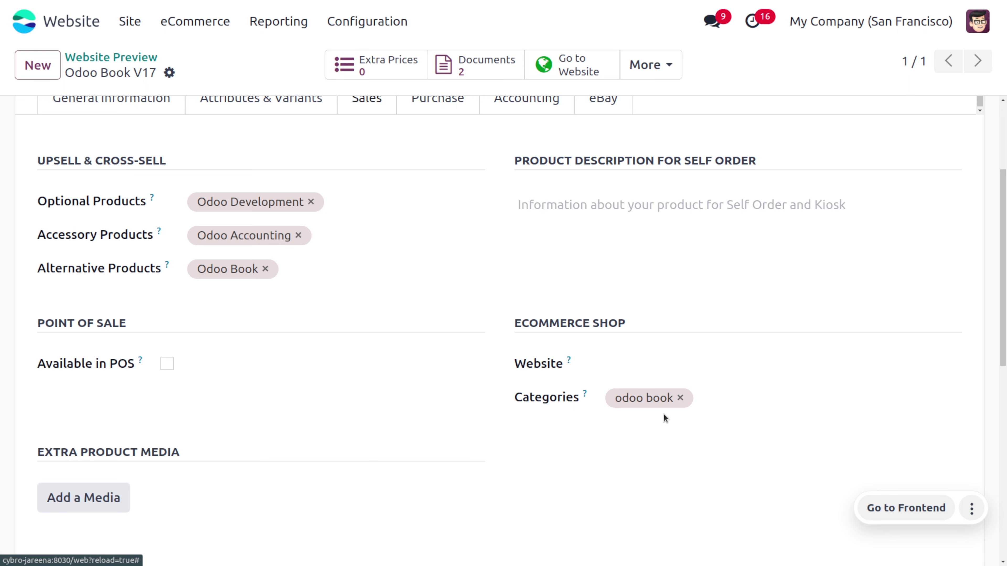
scroll(663, 414, "up", 3)
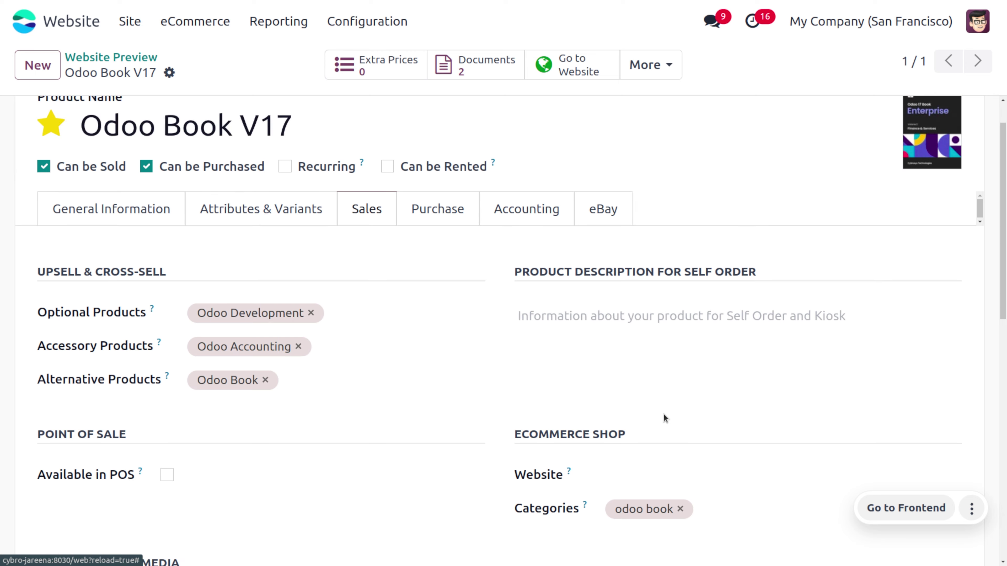
scroll(663, 413, "down", 2)
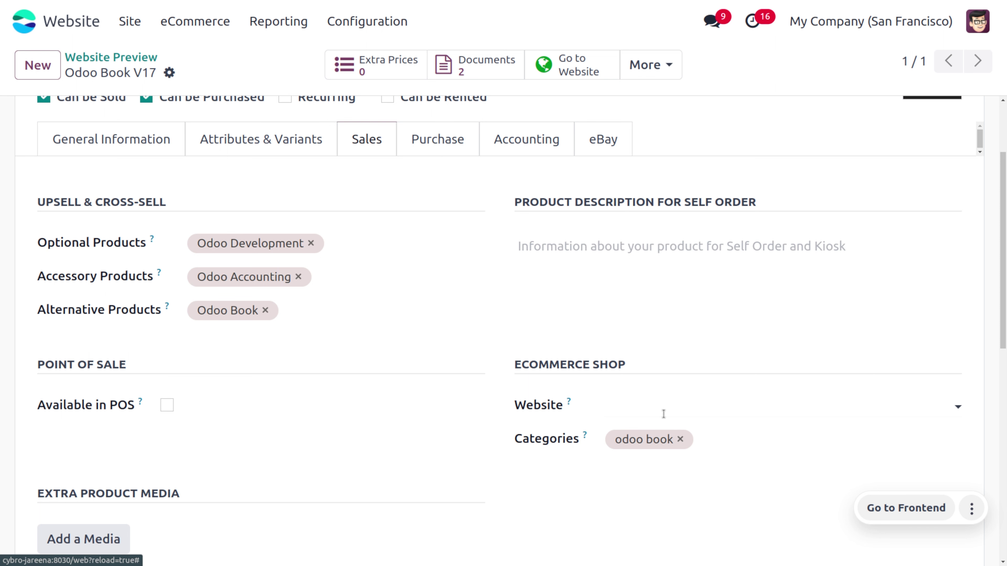
scroll(564, 254, "up", 3)
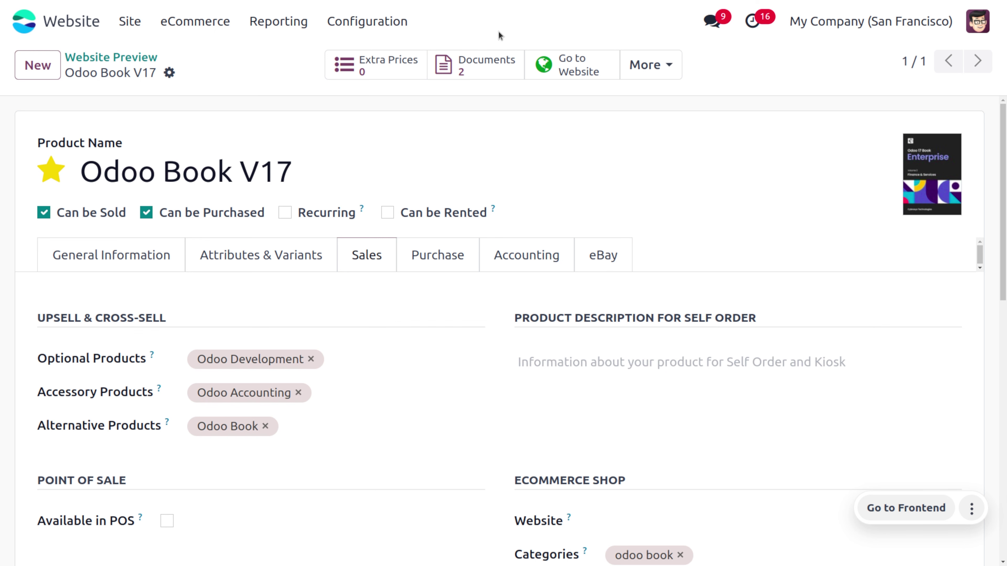
left_click(478, 61)
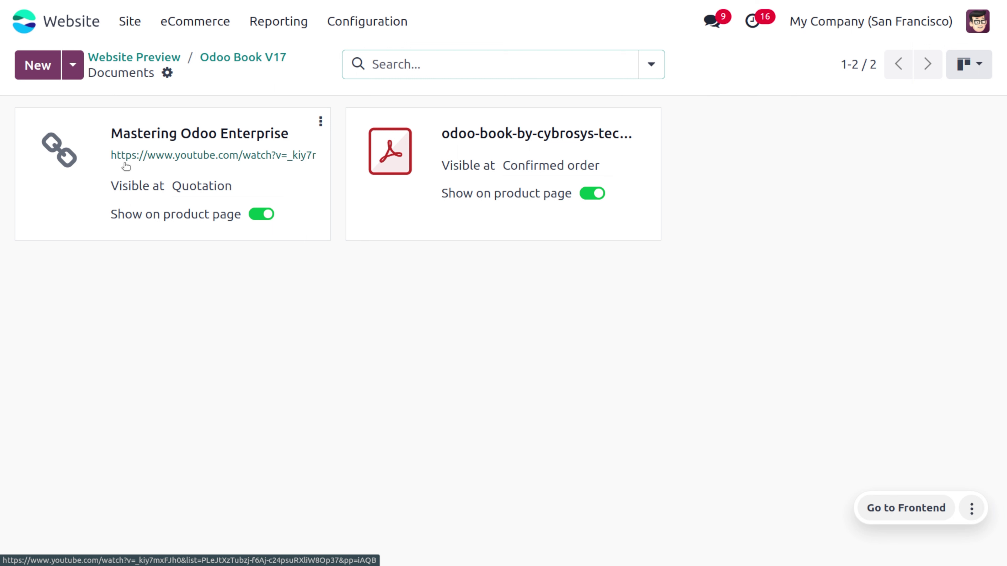
left_click(38, 65)
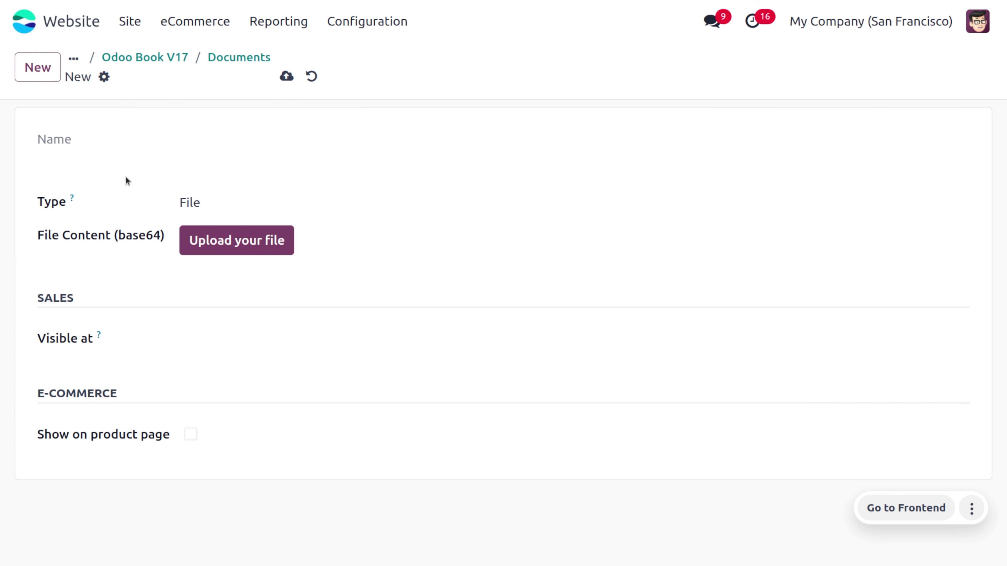
left_click(197, 213)
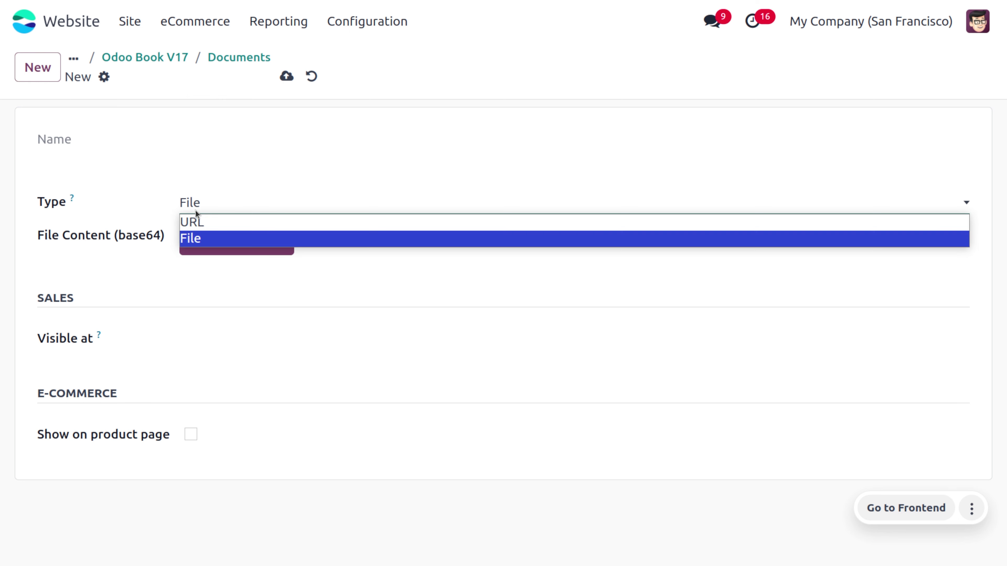
left_click(203, 224)
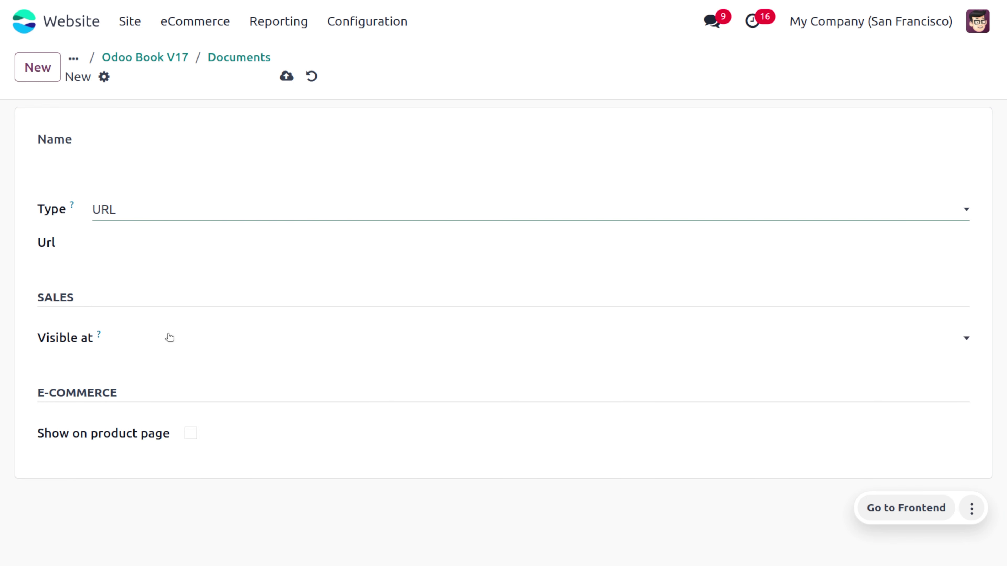
left_click(184, 352)
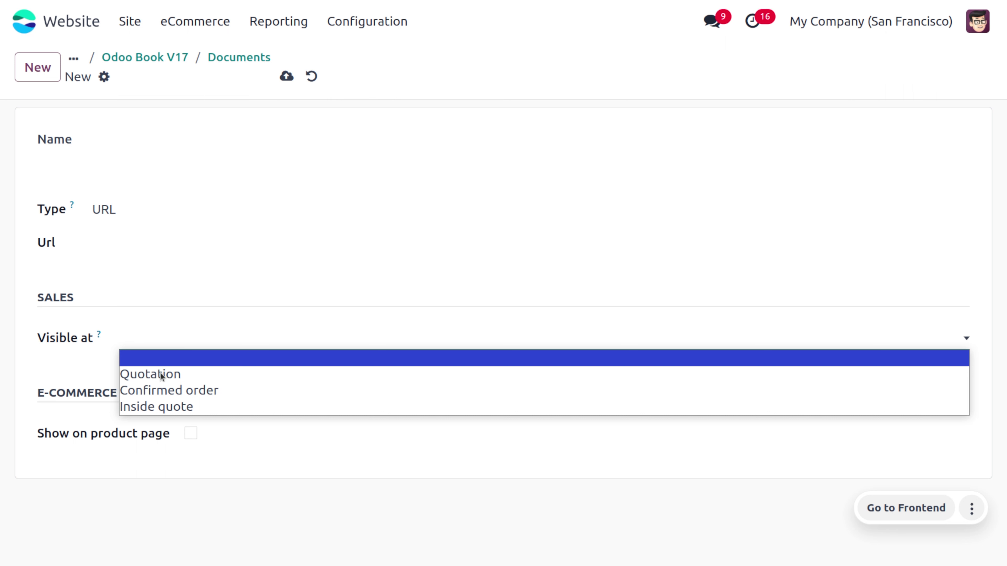
left_click(237, 452)
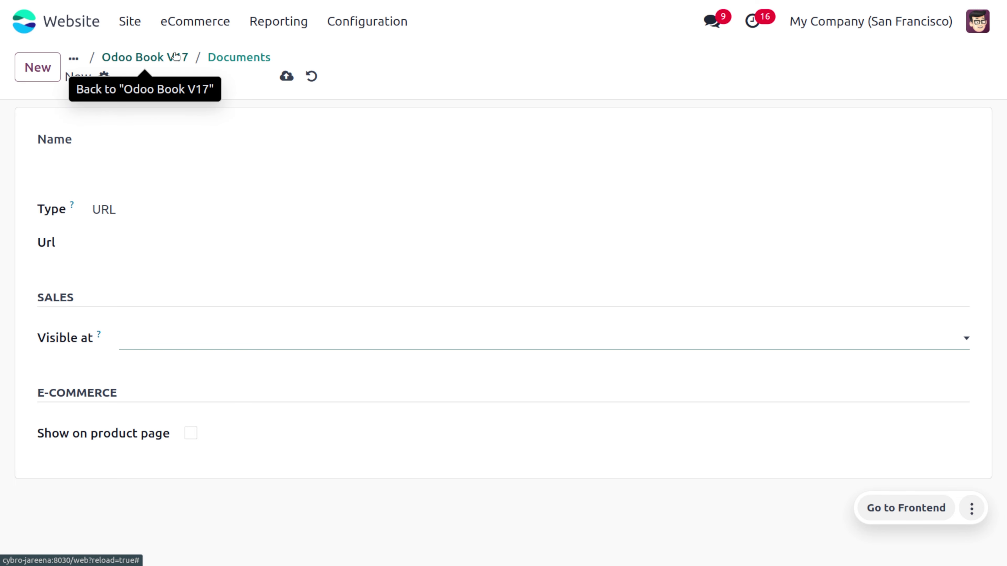
left_click(144, 56)
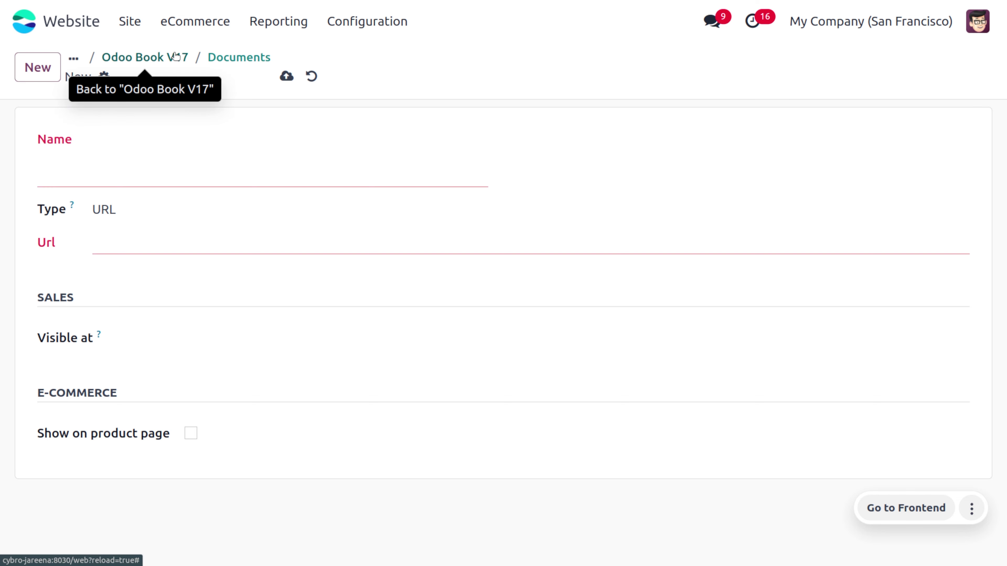
left_click(311, 76)
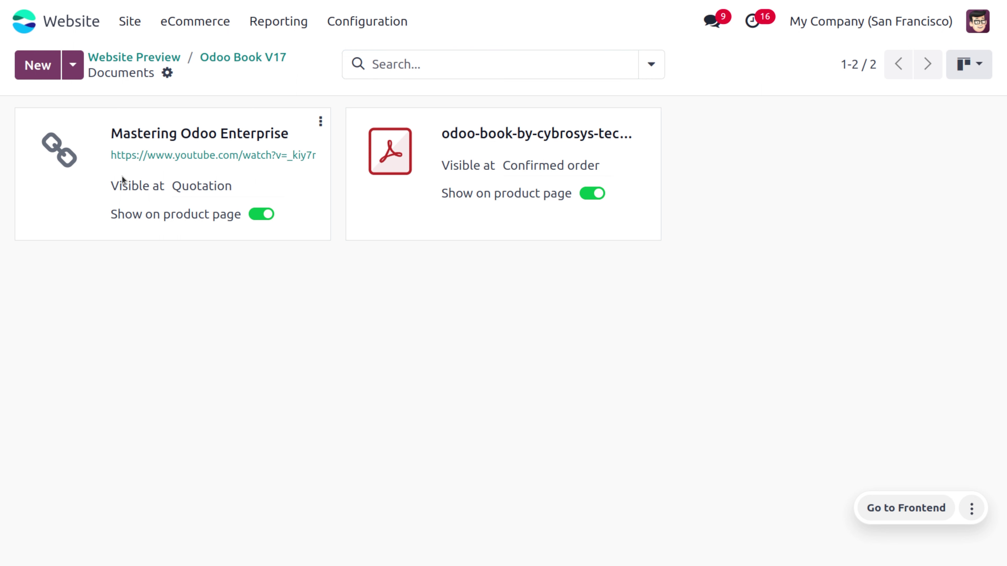
Keep the PDF visible at Confirmed order, inspect its edit form, then return to Odoo Book V17.
left_click(162, 155)
left_click(539, 169)
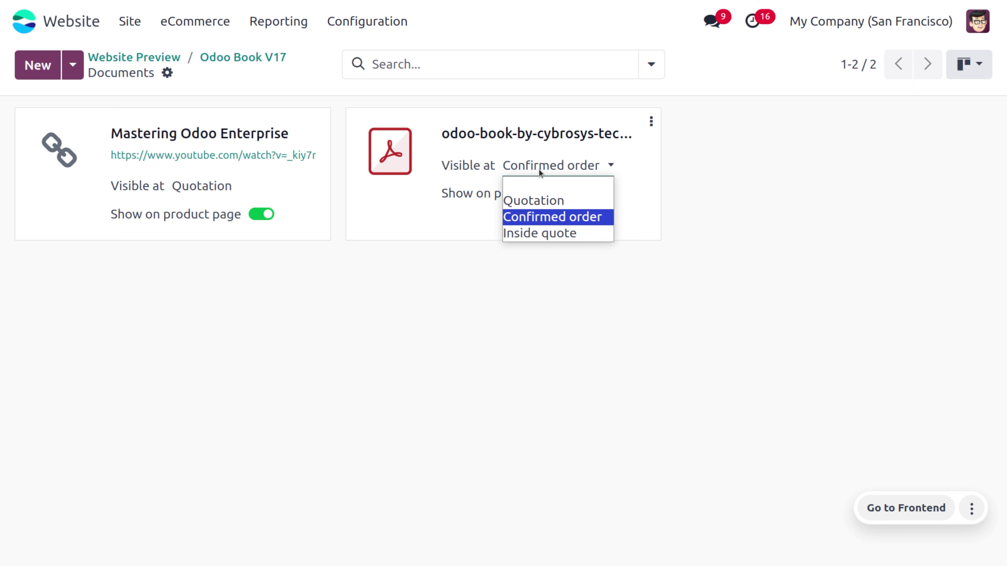
left_click(538, 169)
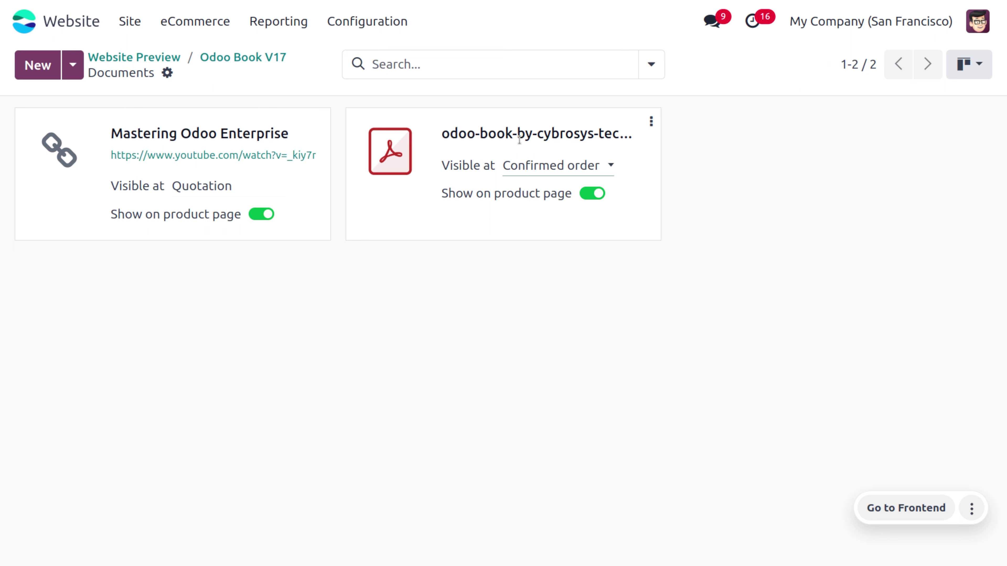
left_click(651, 124)
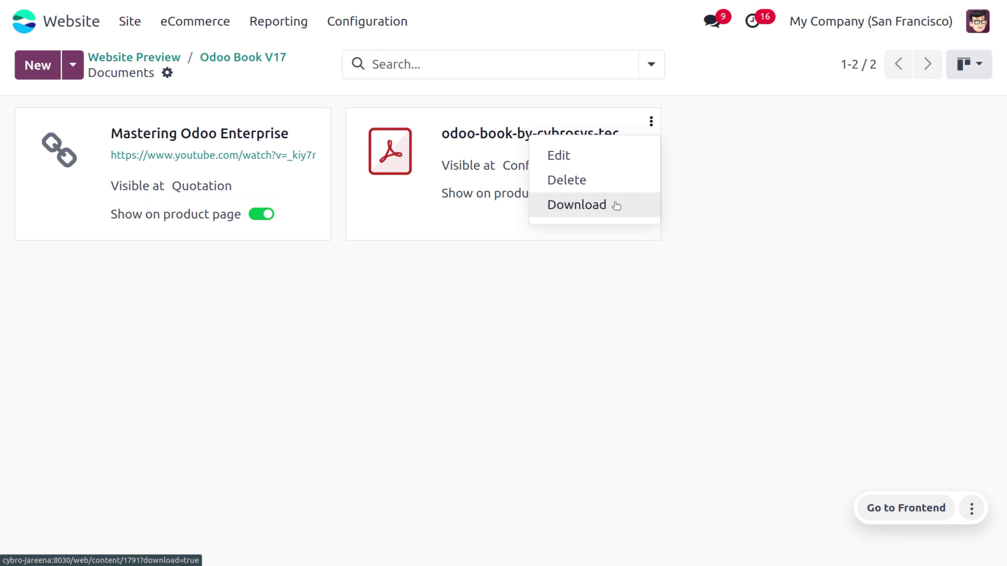
left_click(582, 161)
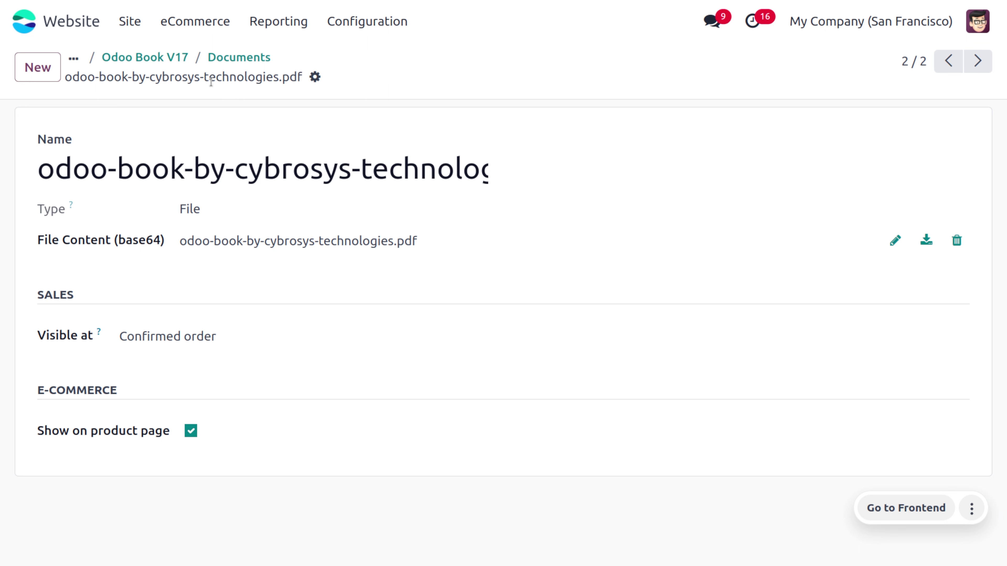
left_click(163, 60)
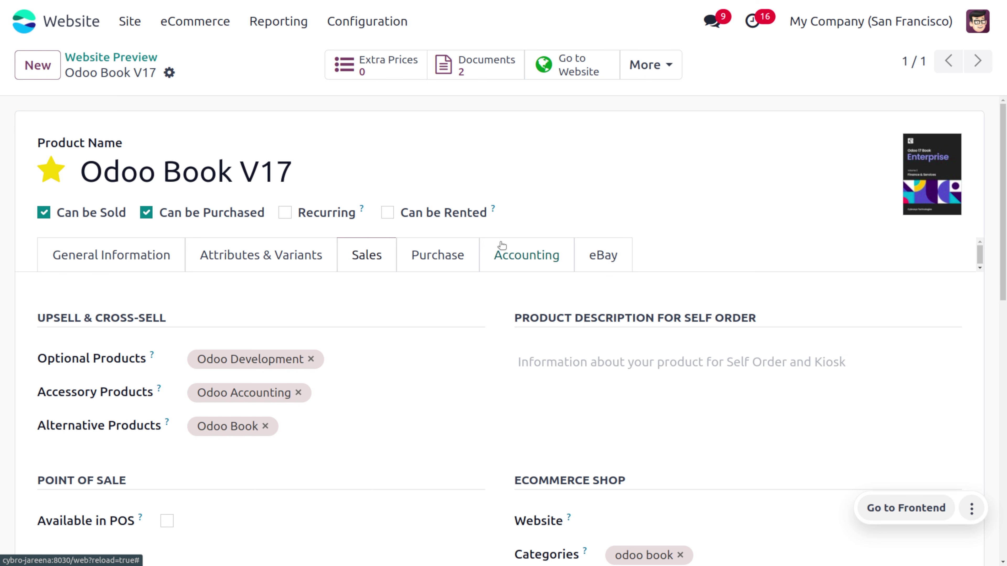
Buy one Odoo Book V17 from its website page and pay $573.85 with Demo.
left_click(571, 65)
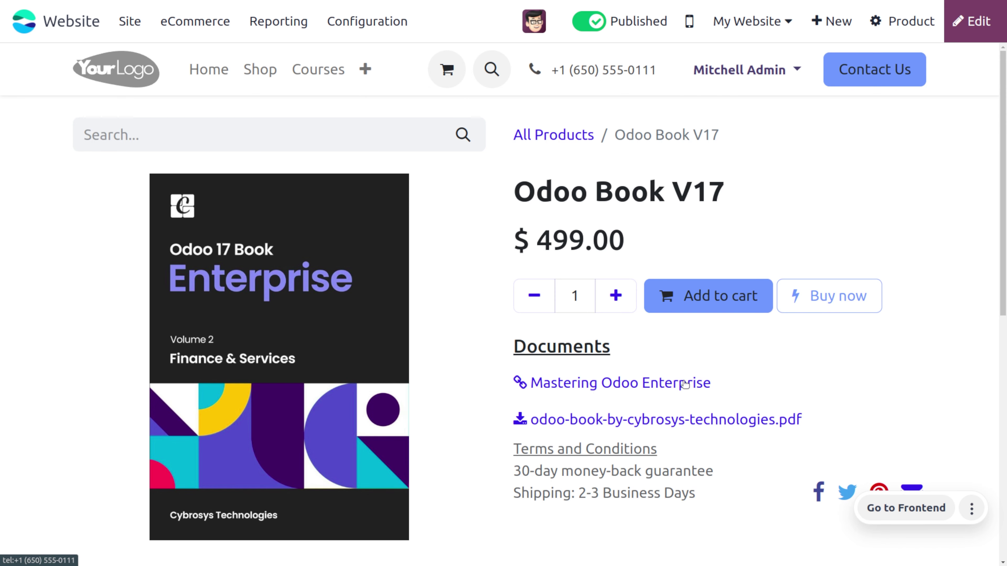
left_click(815, 295)
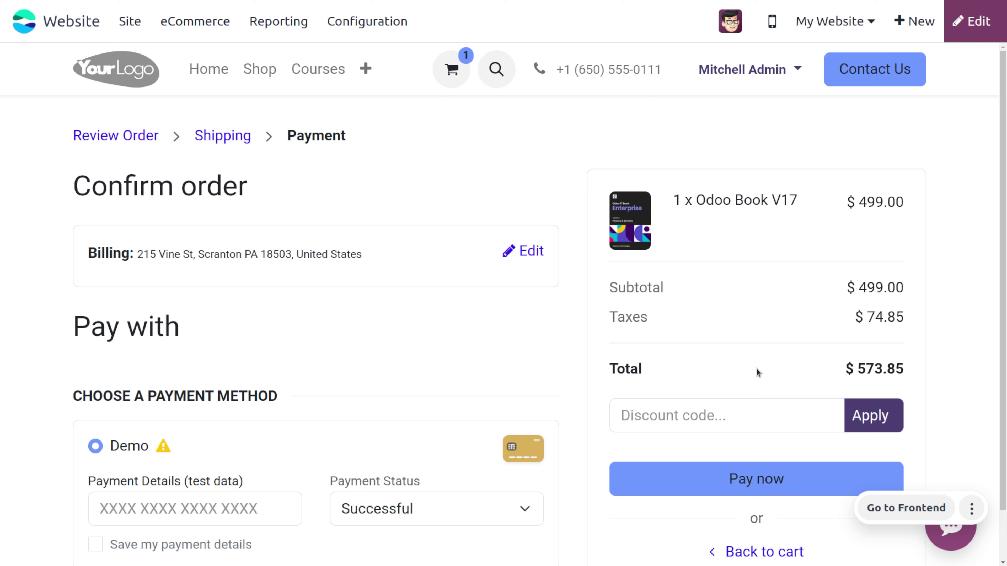
left_click(742, 487)
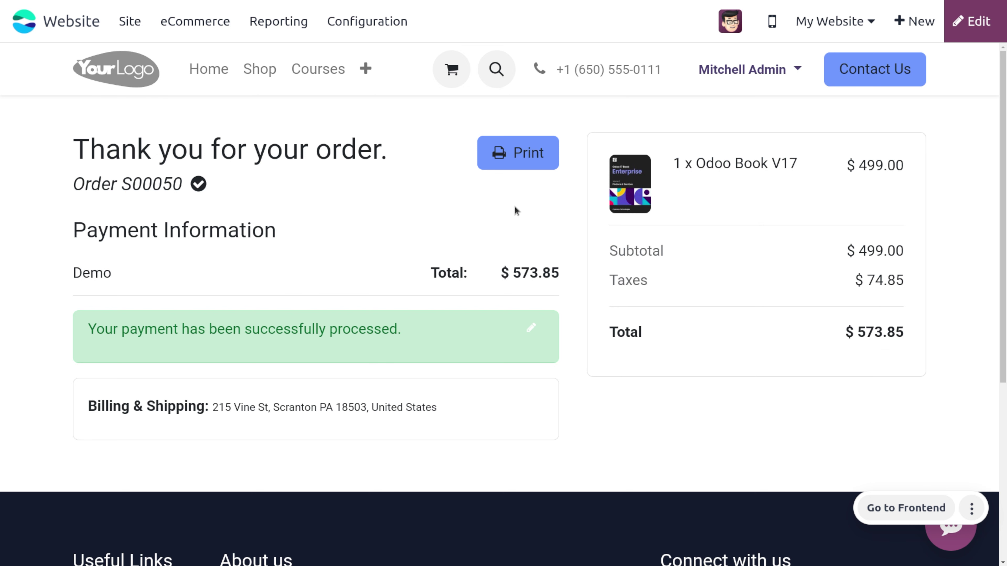
left_click(726, 75)
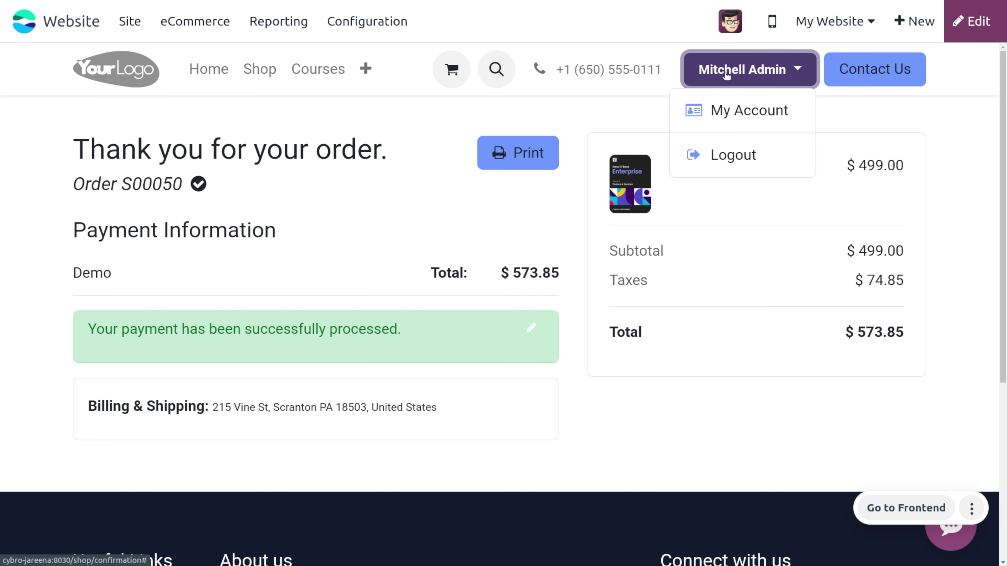
From My Account open sales order S00050 and download odoo-book-by-cybrosys-technologies.pdf.
left_click(737, 109)
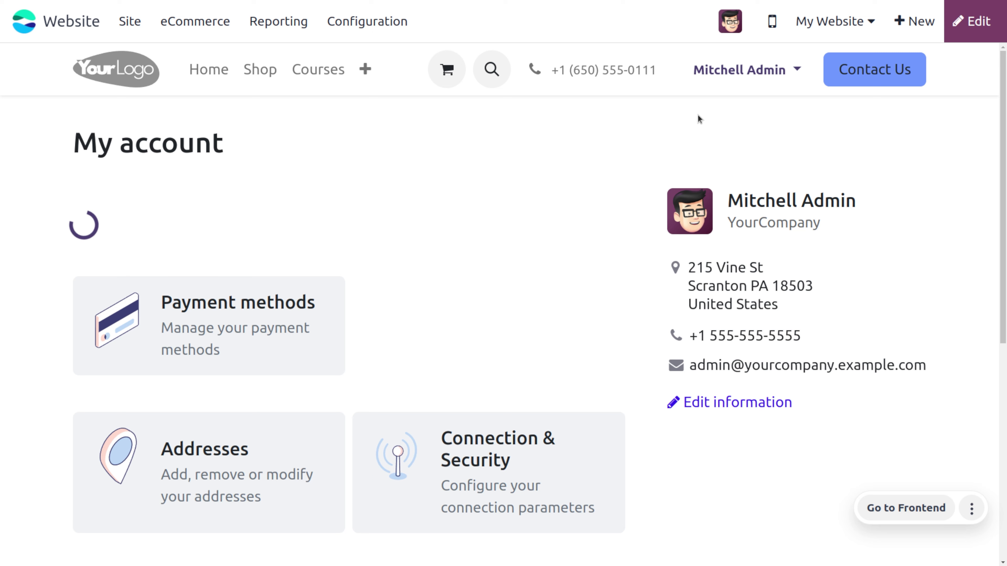
left_click(223, 316)
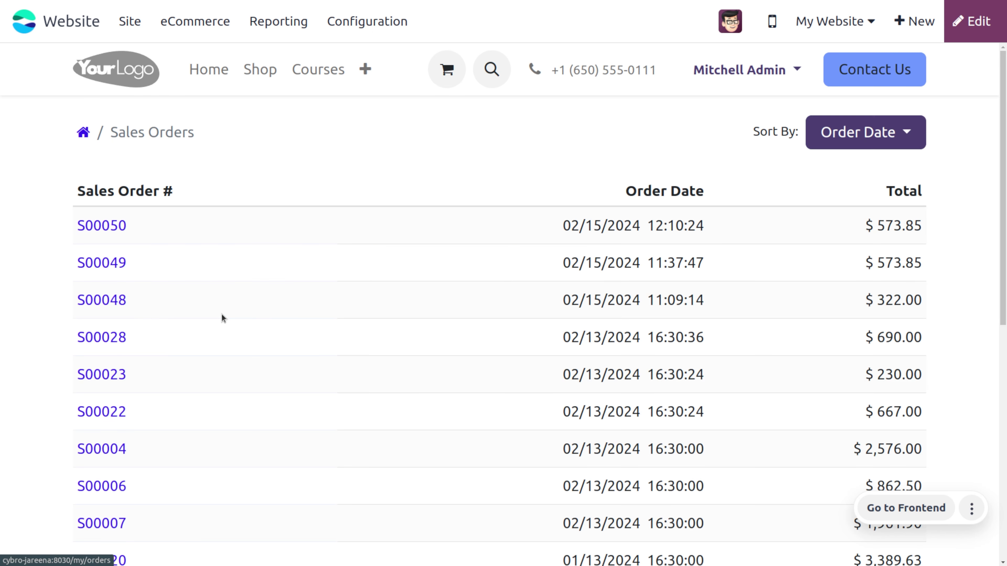
left_click(102, 225)
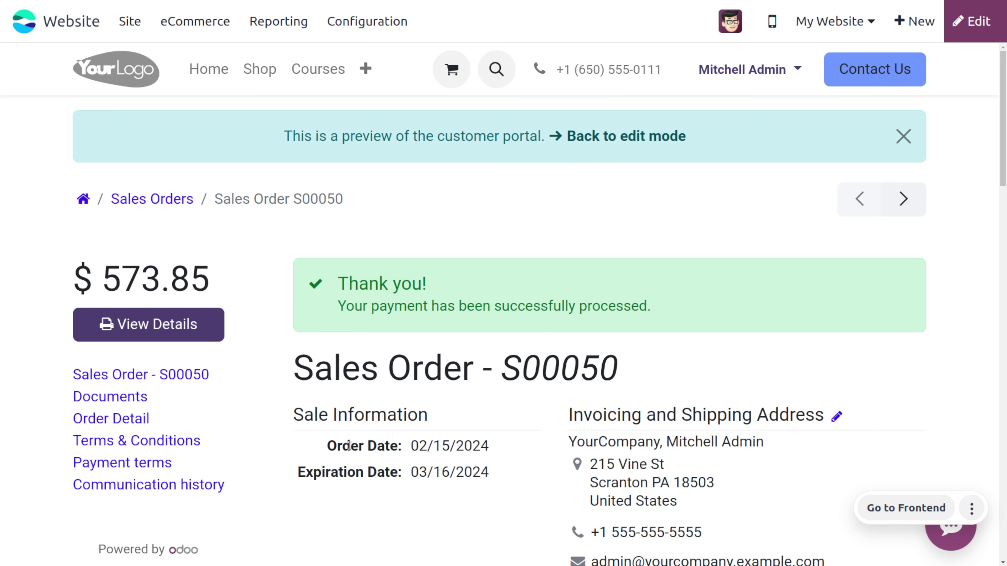
scroll(361, 469, "down", 7)
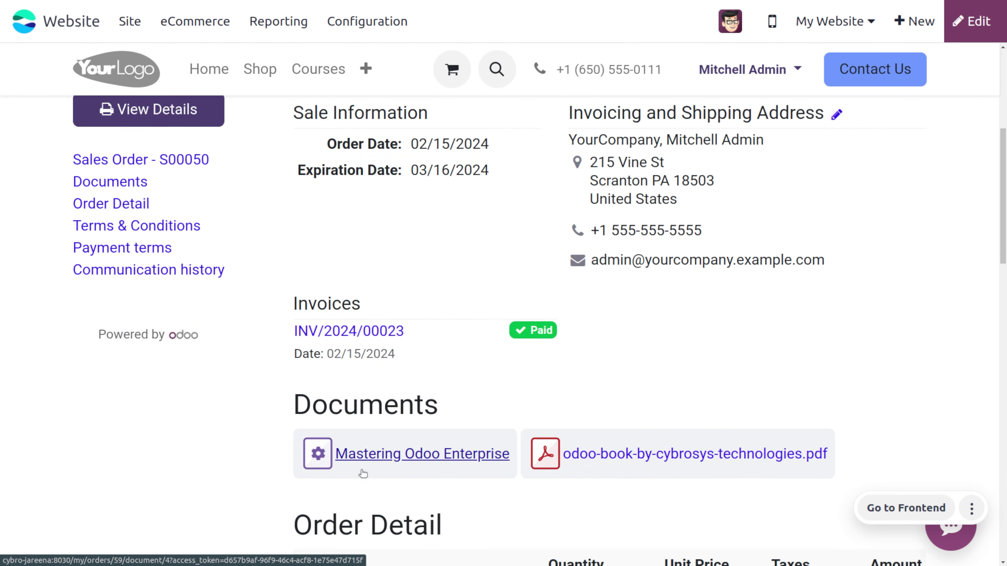
scroll(362, 474, "down", 1)
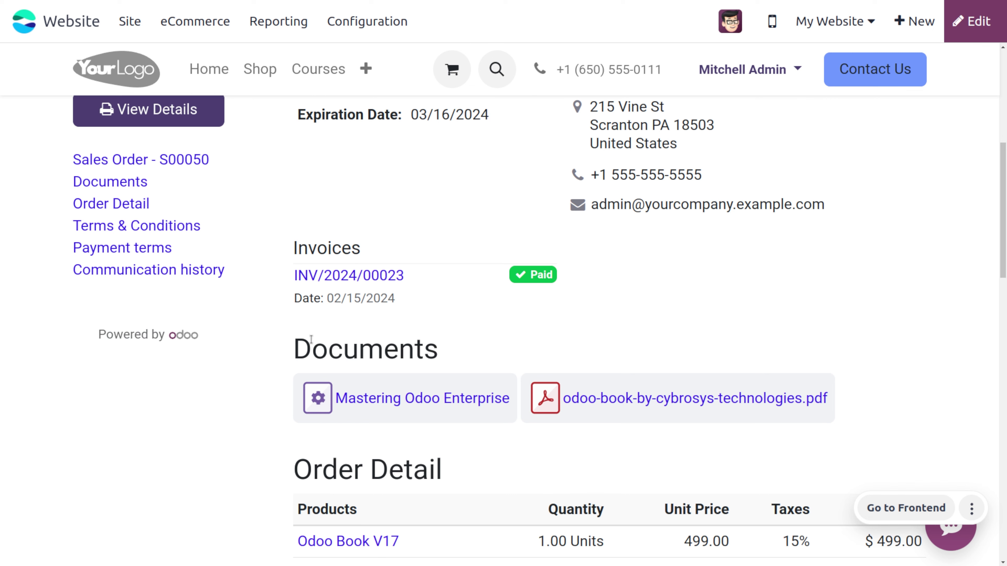
scroll(525, 430, "up", 4)
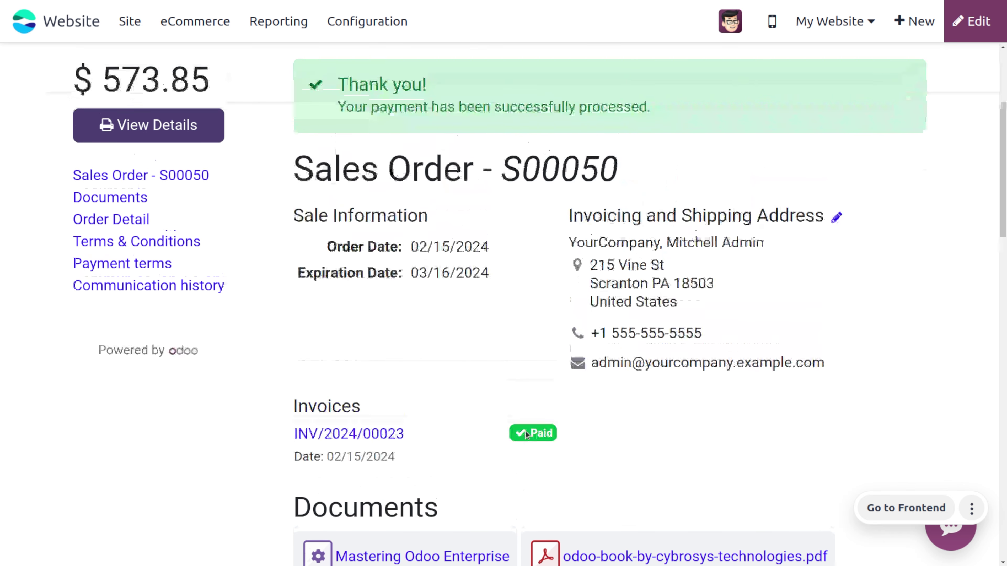
scroll(525, 430, "down", 6)
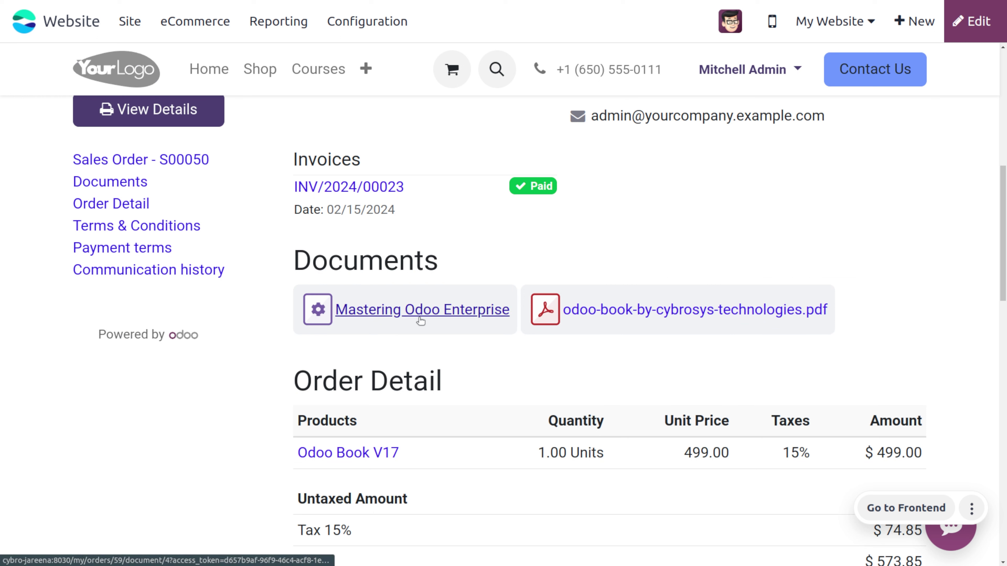
left_click(610, 313)
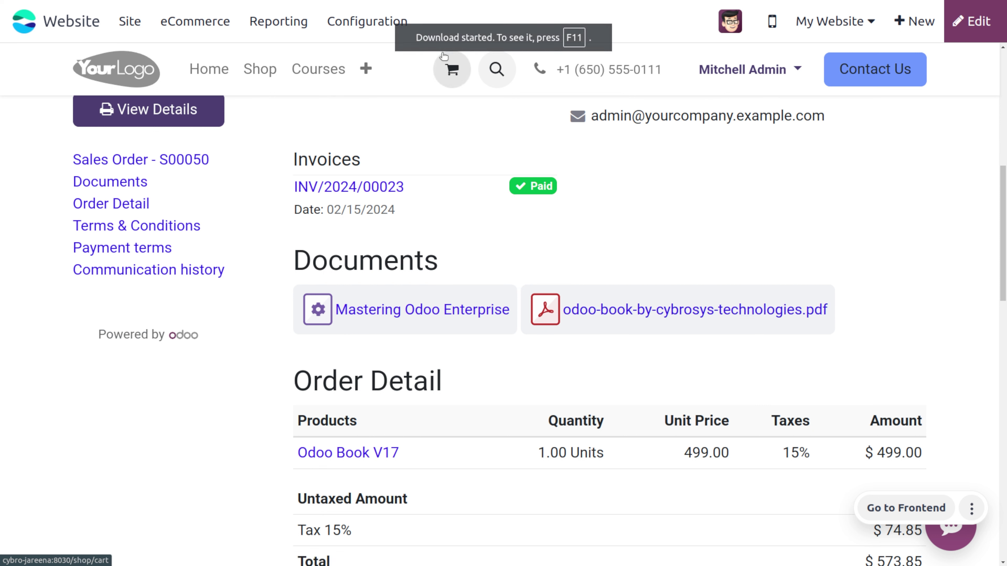